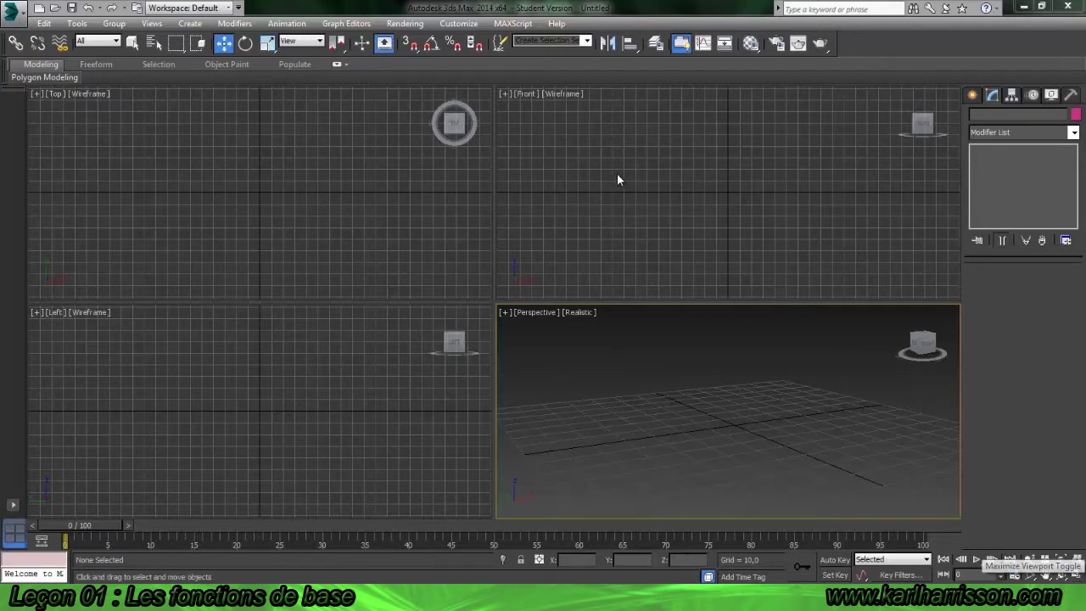
Activate the Perspective viewport and maximize it to fill the workspace
left_click(670, 173)
left_click(383, 211)
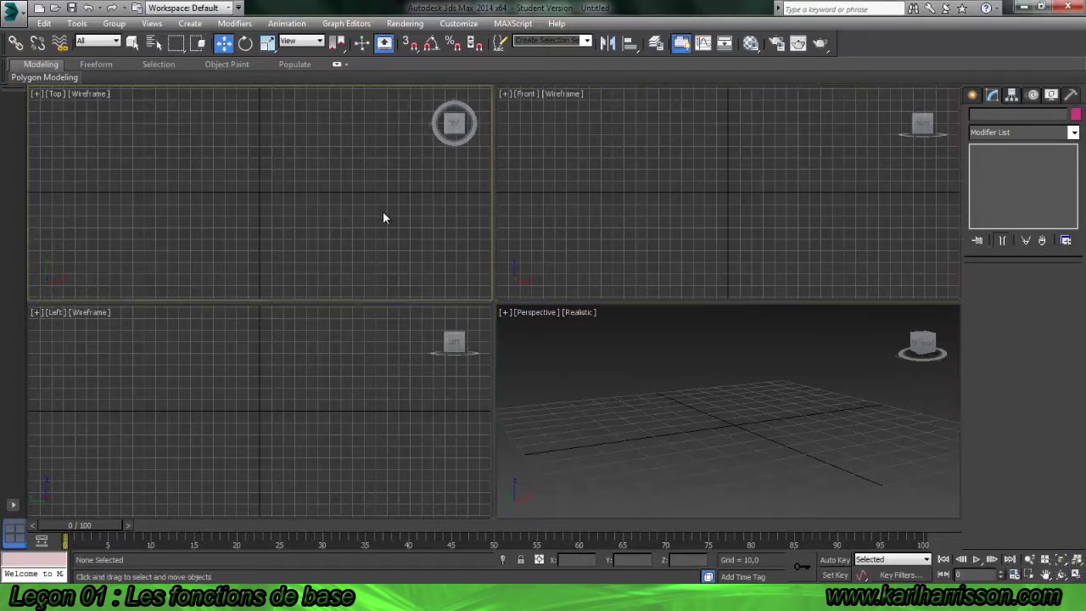
left_click(726, 365)
left_click(1077, 574)
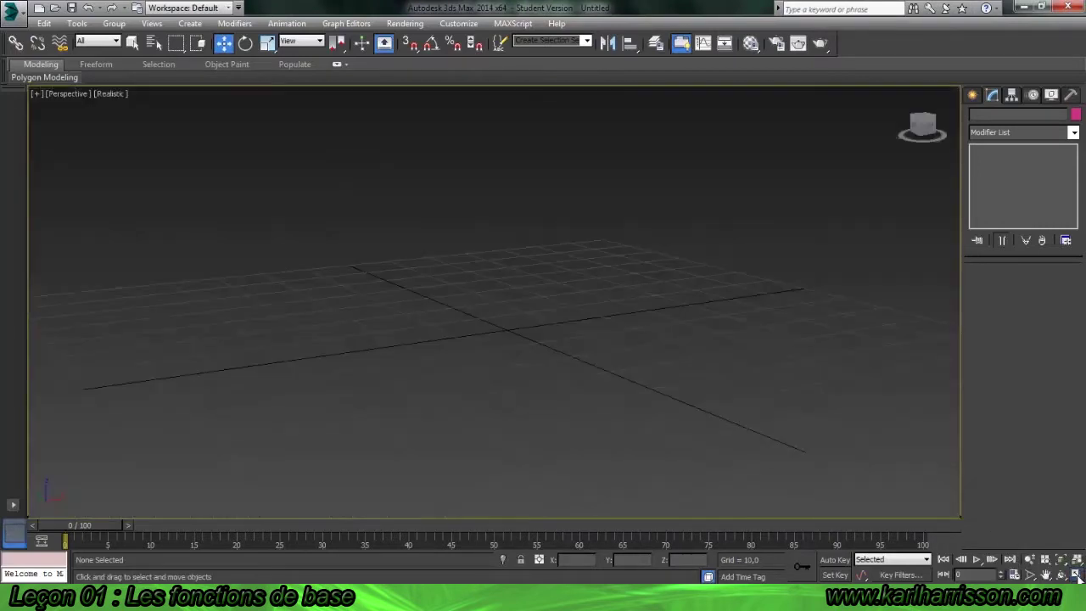
left_click(1077, 574)
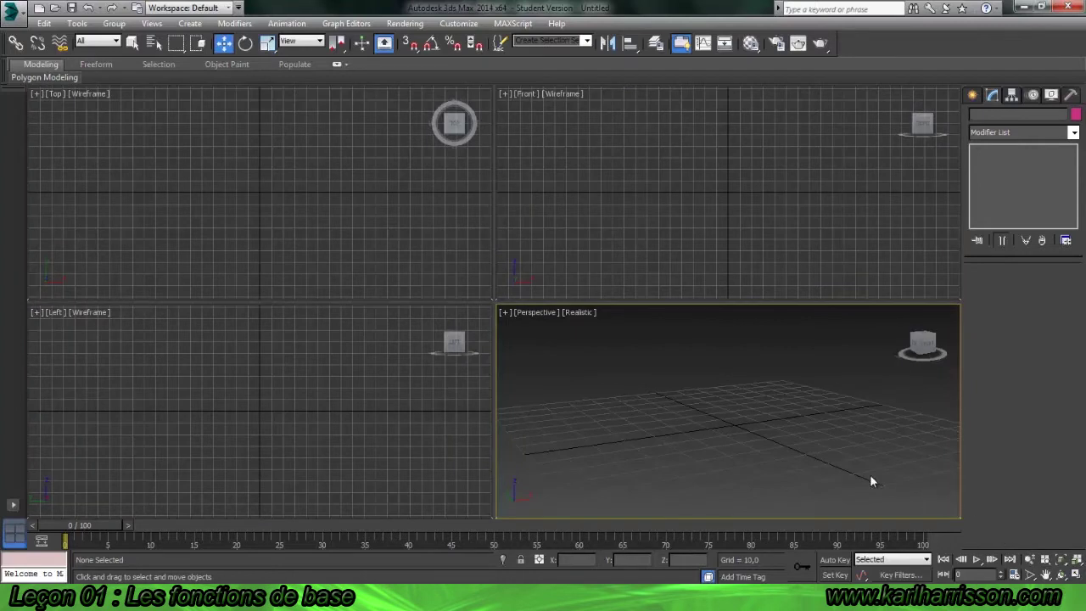
left_click(688, 237)
left_click(700, 360)
key("alt+w")
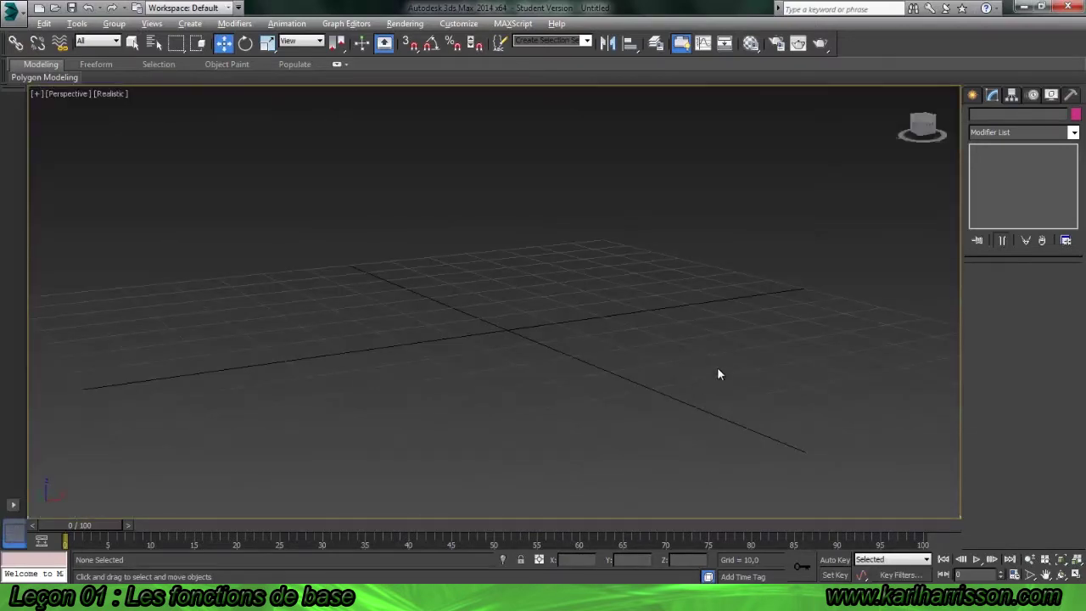
Create a standard primitive box on the grid, about 49.6 long, 36.9 wide and 24.8 high, and switch to the Move tool
left_click(972, 96)
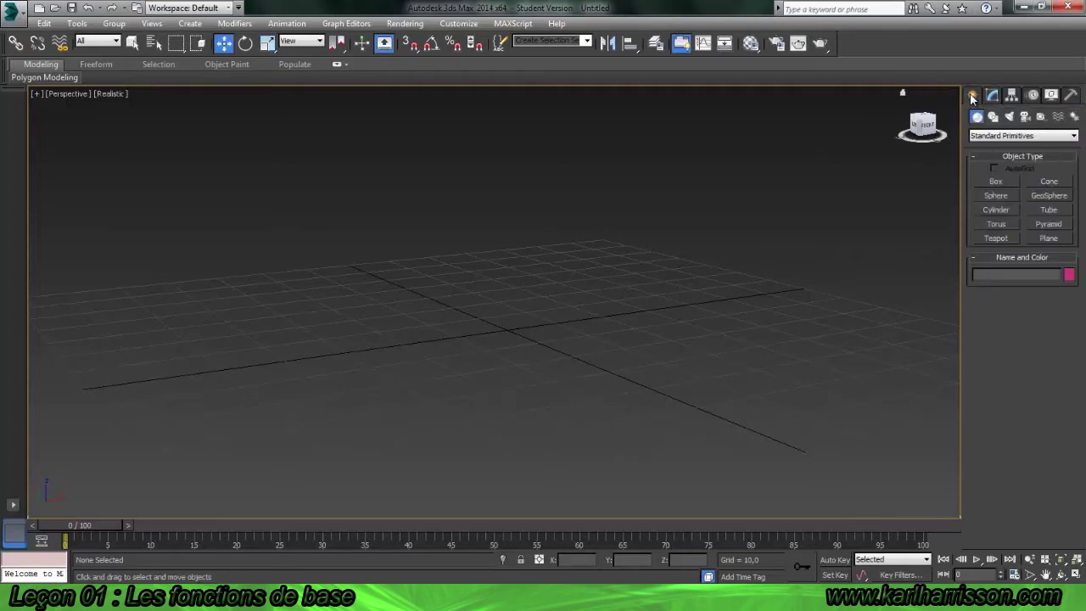
left_click(997, 183)
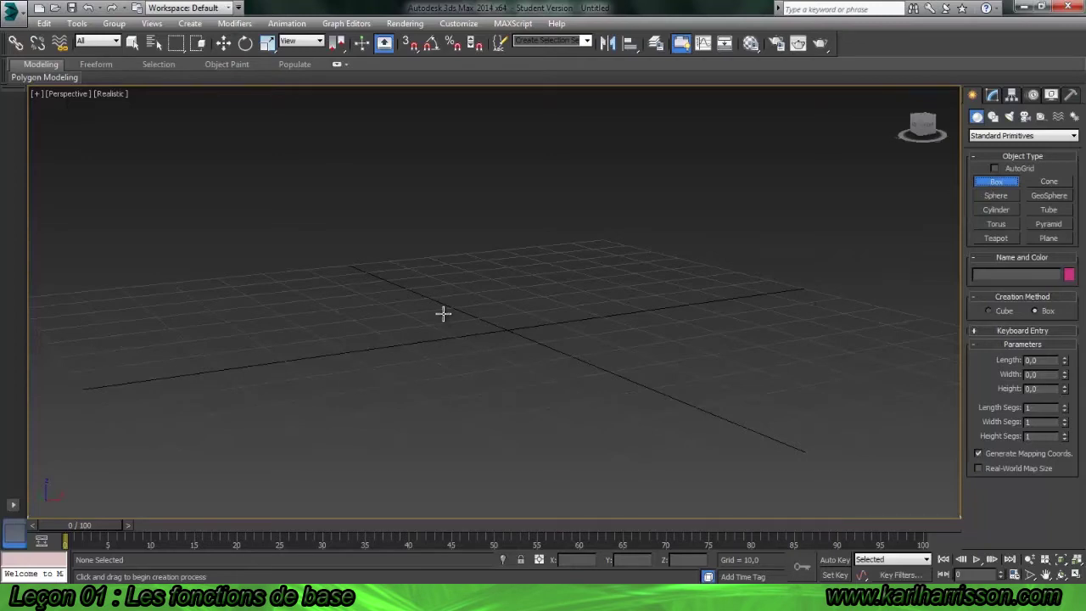
left_click_drag(443, 312, 366, 419)
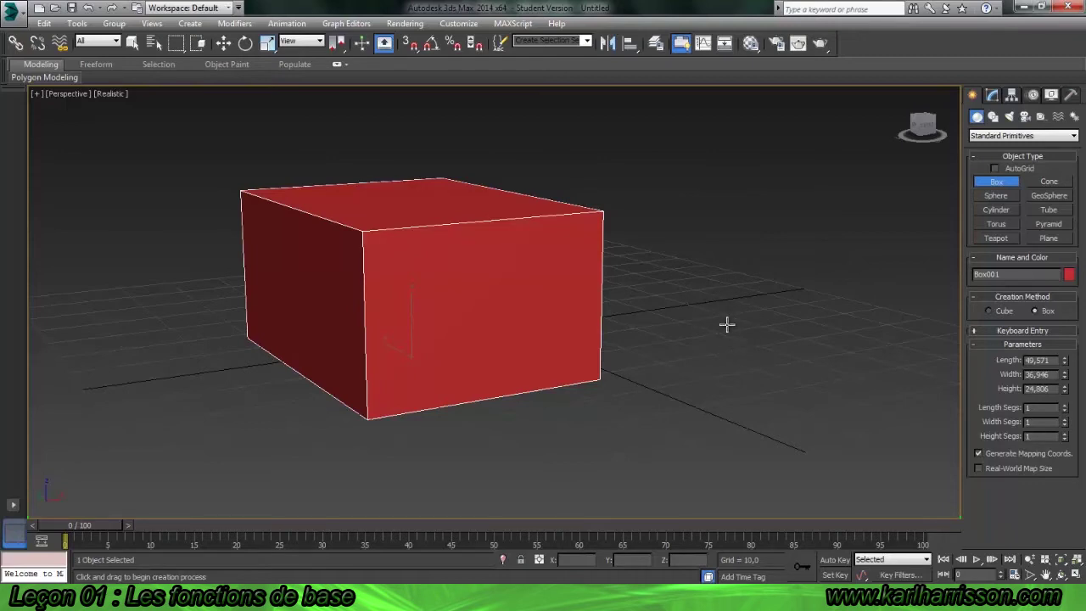
key("w")
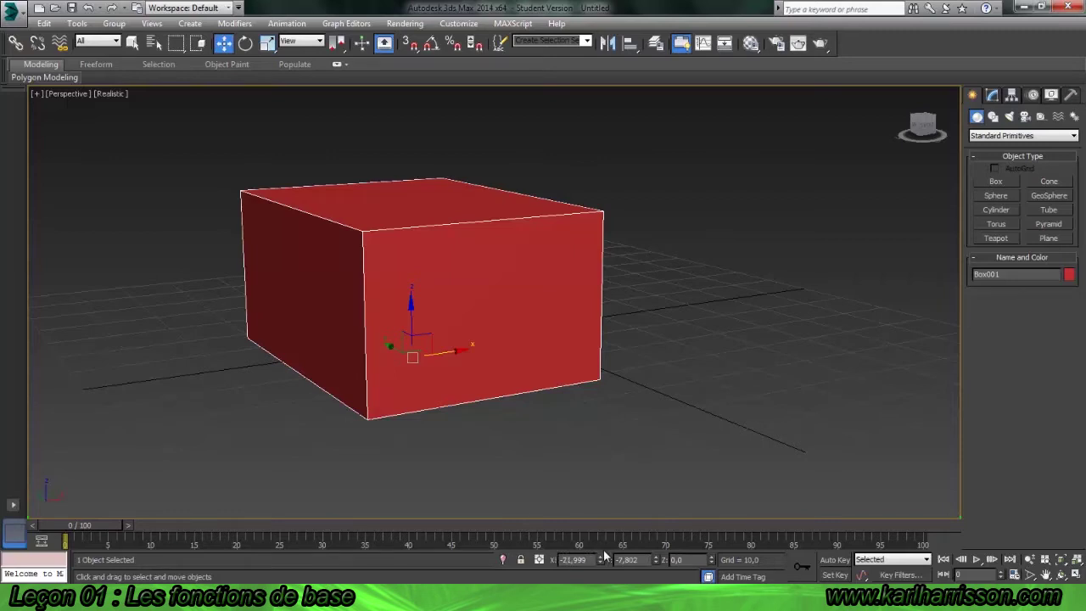
Examine the red box from different angles and distances by panning, orbiting and zooming the Perspective view
mouse_move(645, 453)
middle_mouse_down()
mouse_move(654, 399)
mouse_move(653, 456)
mouse_move(614, 449)
mouse_move(684, 448)
mouse_move(639, 432)
mouse_move(642, 413)
mouse_move(642, 443)
mouse_move(656, 458)
mouse_move(586, 446)
mouse_move(658, 459)
middle_mouse_up()
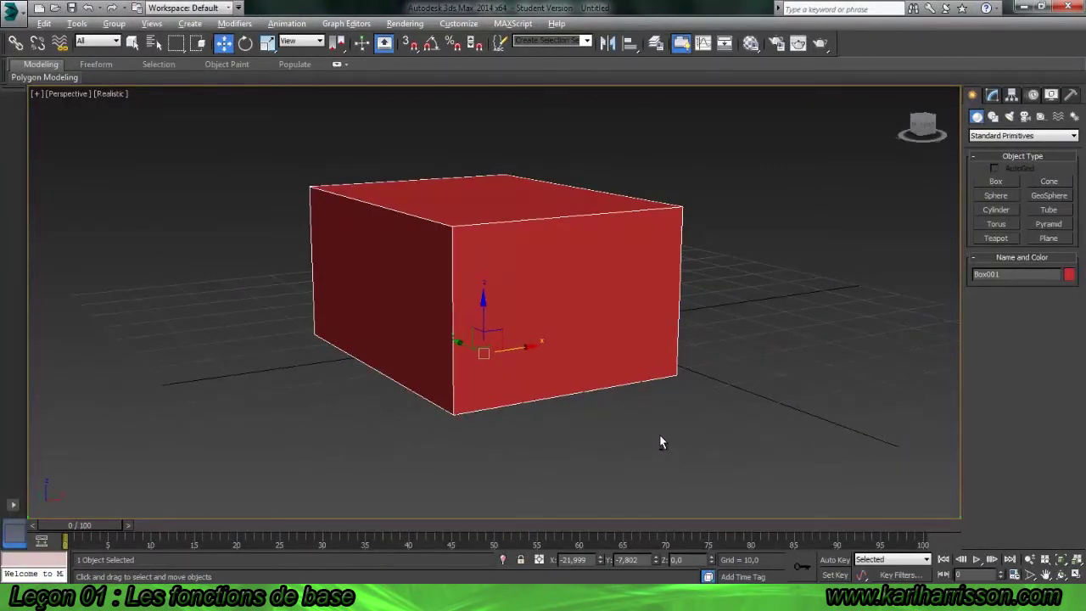
middle_click_drag(659, 434, 689, 438, "alt")
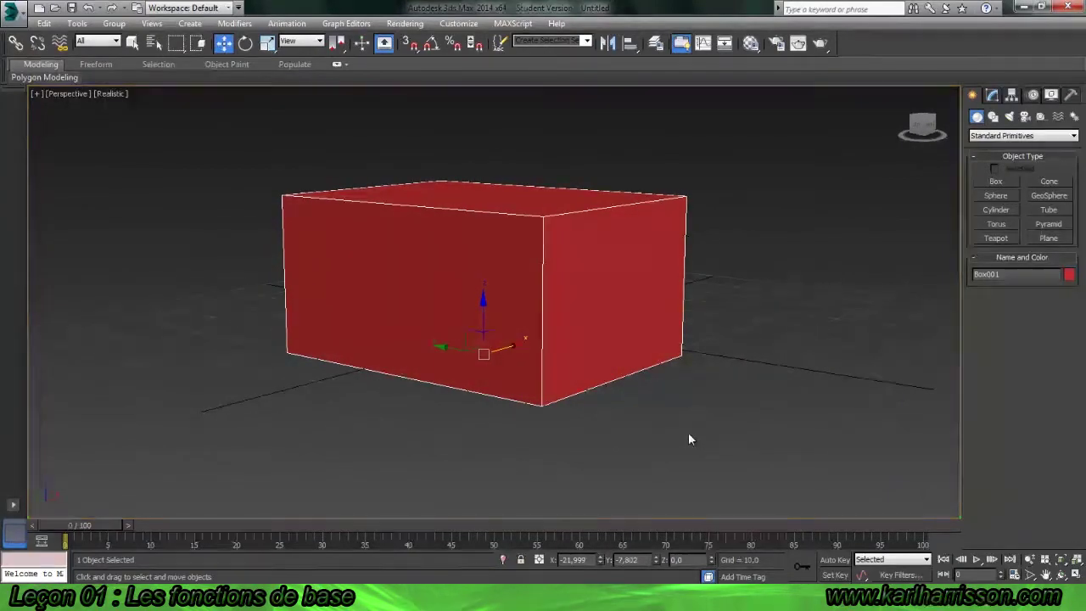
scroll(688, 438, "down", 5)
scroll(688, 439, "up", 3)
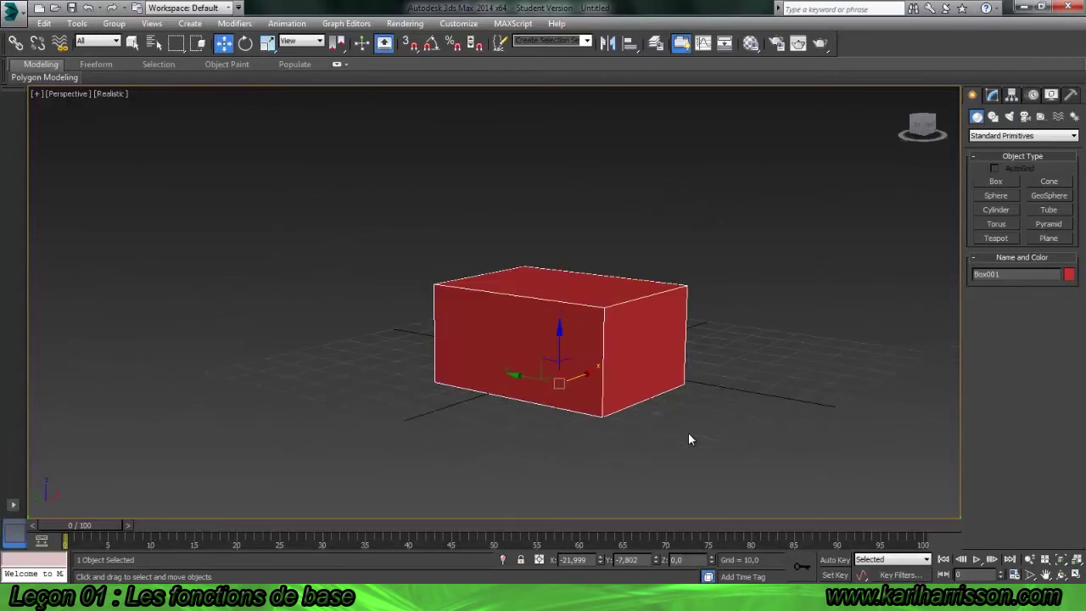
scroll(689, 434, "up", 3)
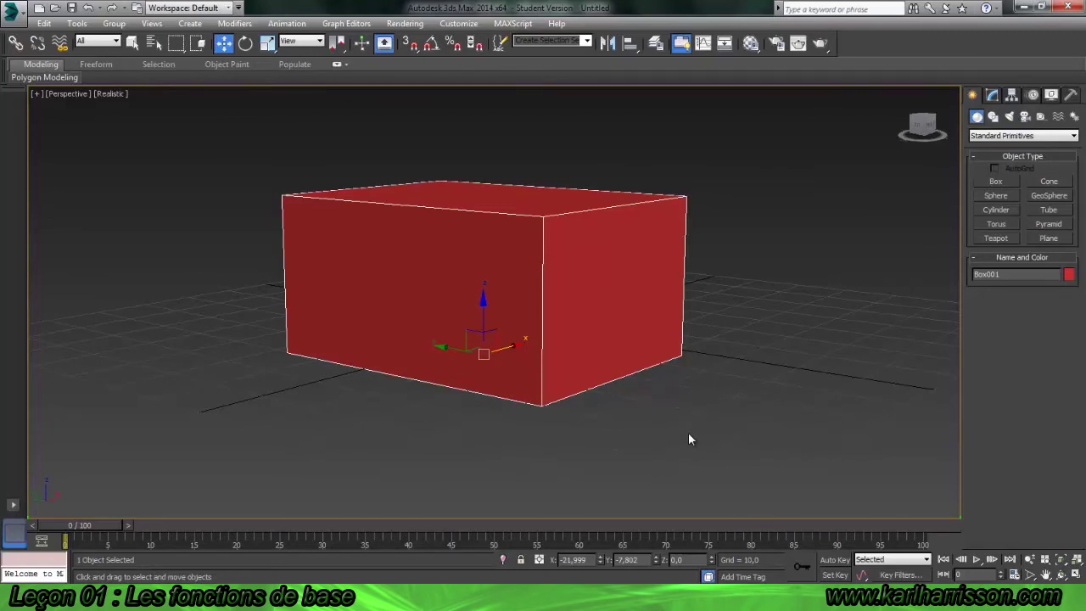
scroll(688, 425, "up", 5)
scroll(691, 378, "down", 6)
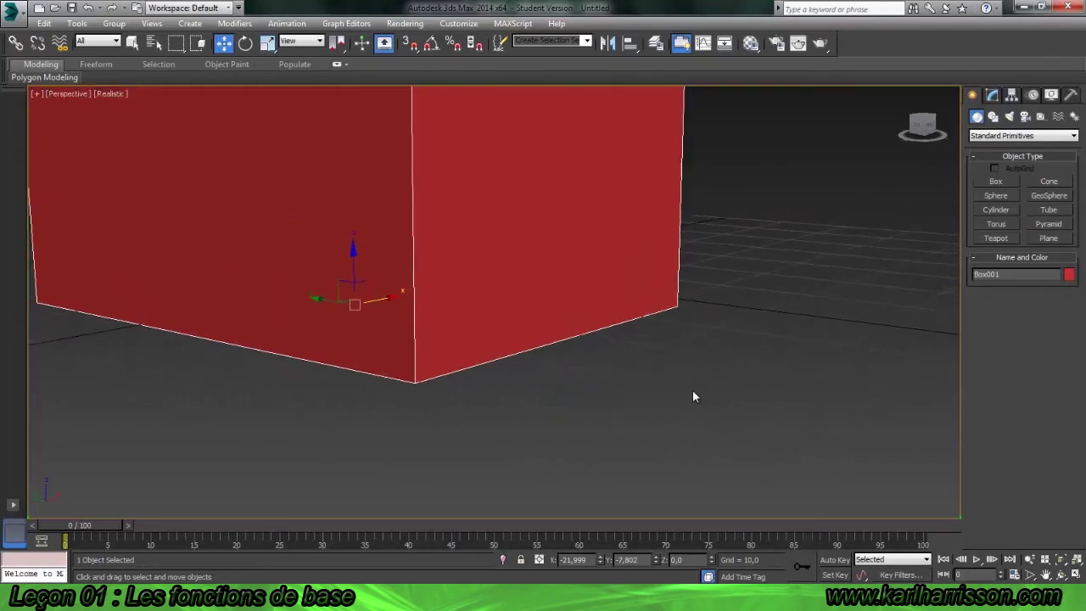
scroll(716, 449, "up", 4)
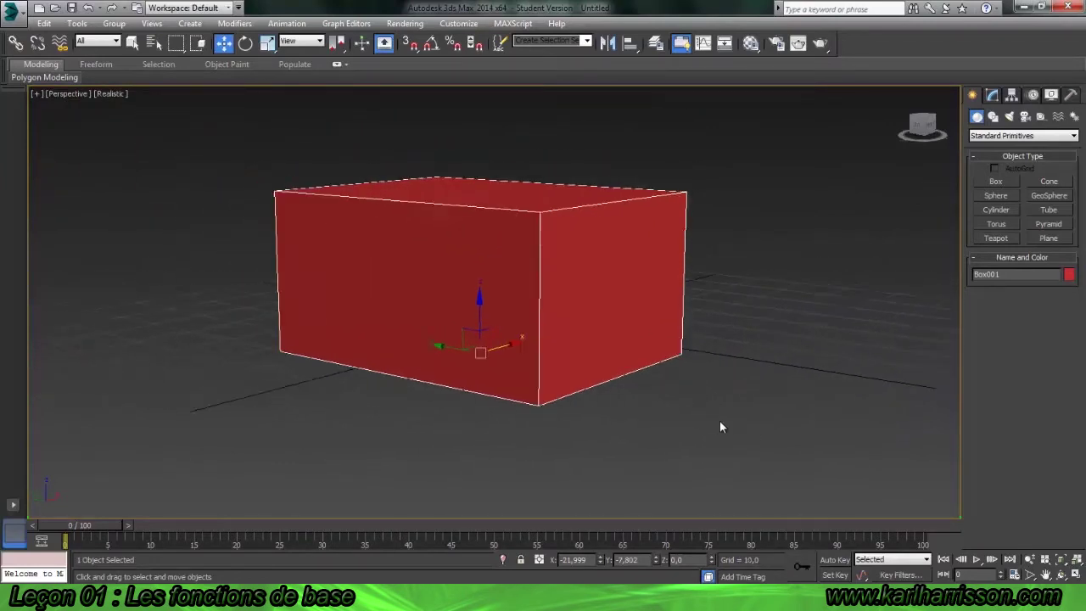
scroll(727, 407, "down", 2)
scroll(729, 422, "down", 2)
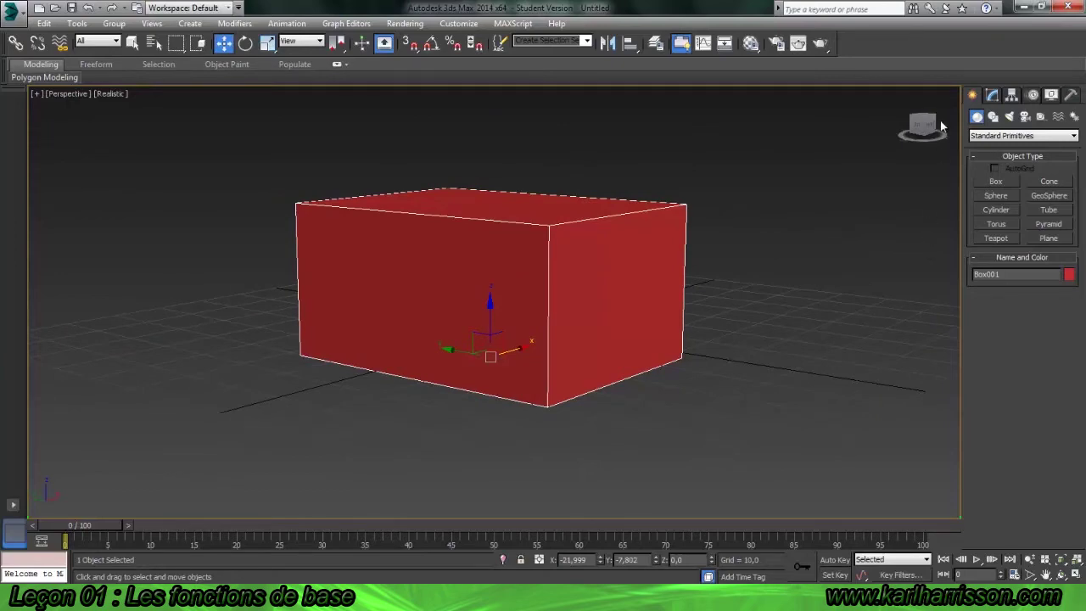
left_click_drag(926, 126, 814, 189)
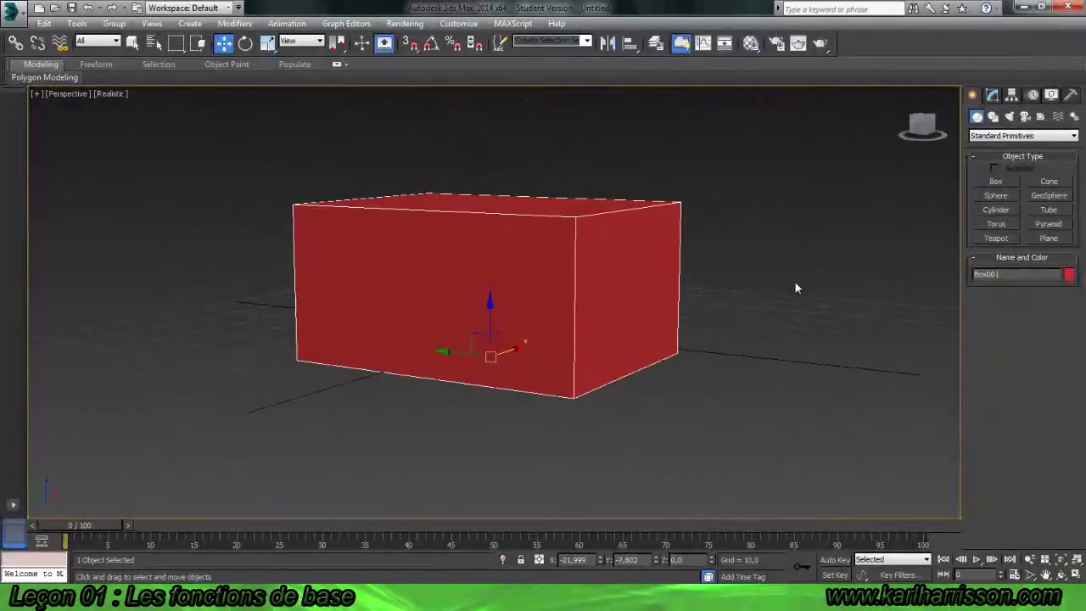
middle_click_drag(727, 303, 572, 365)
key("z")
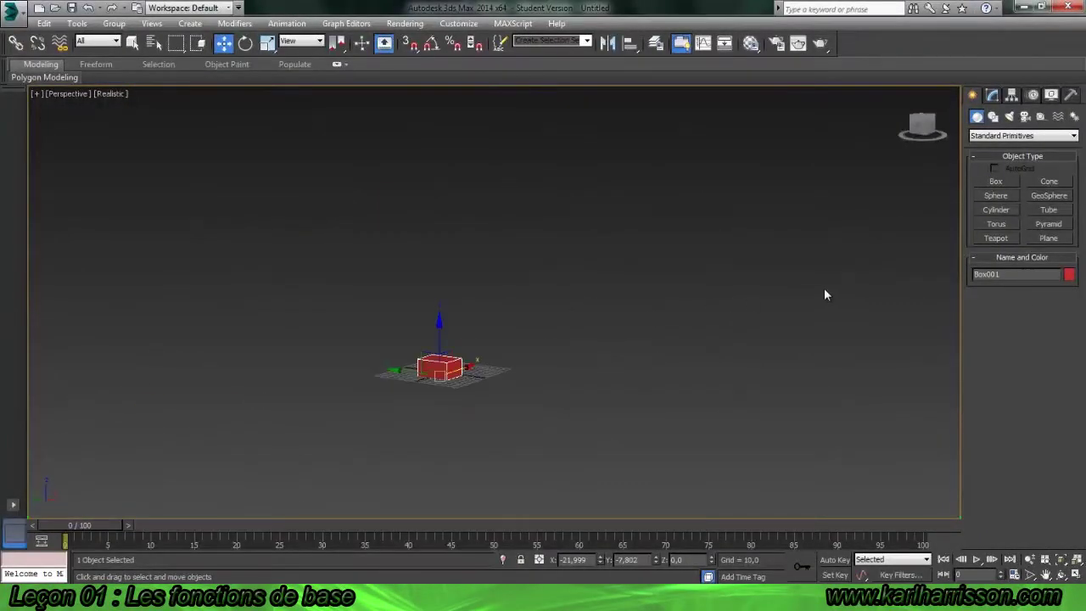
scroll(601, 351, "down", 10)
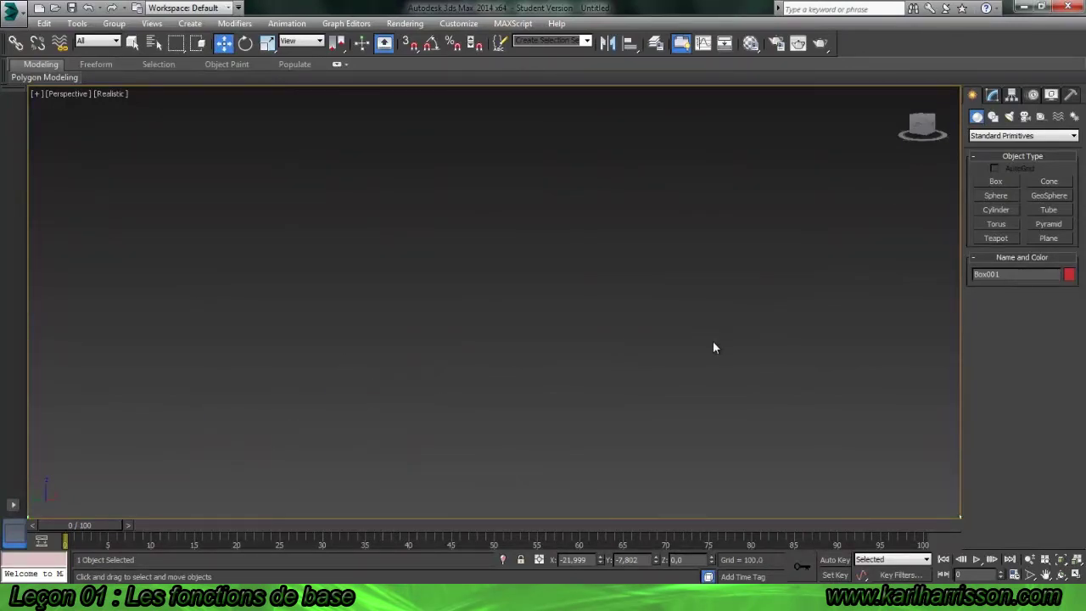
scroll(713, 341, "up", 10)
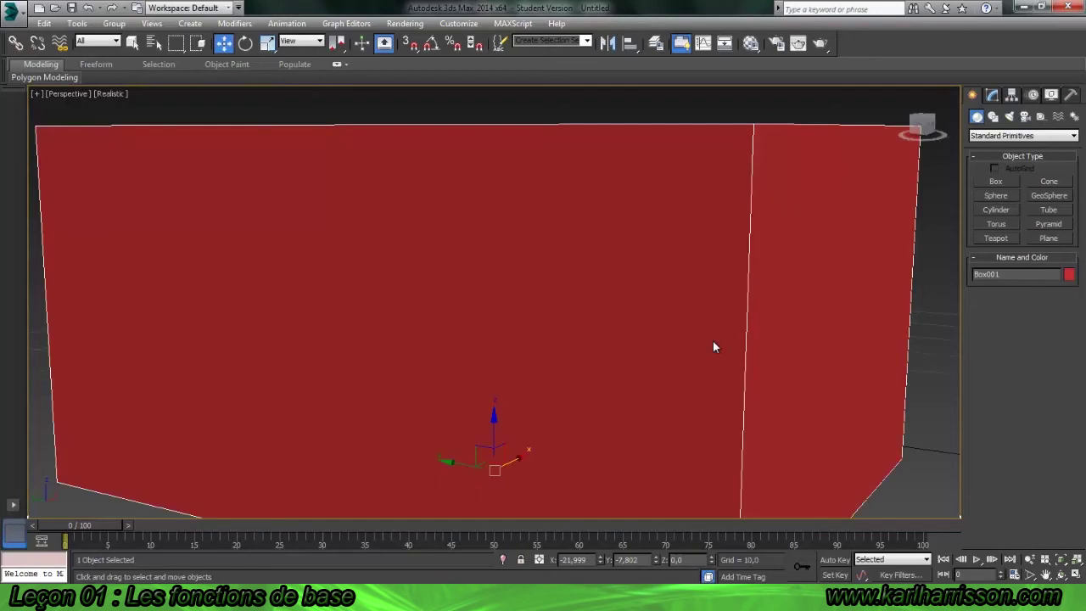
scroll(740, 342, "down", 3)
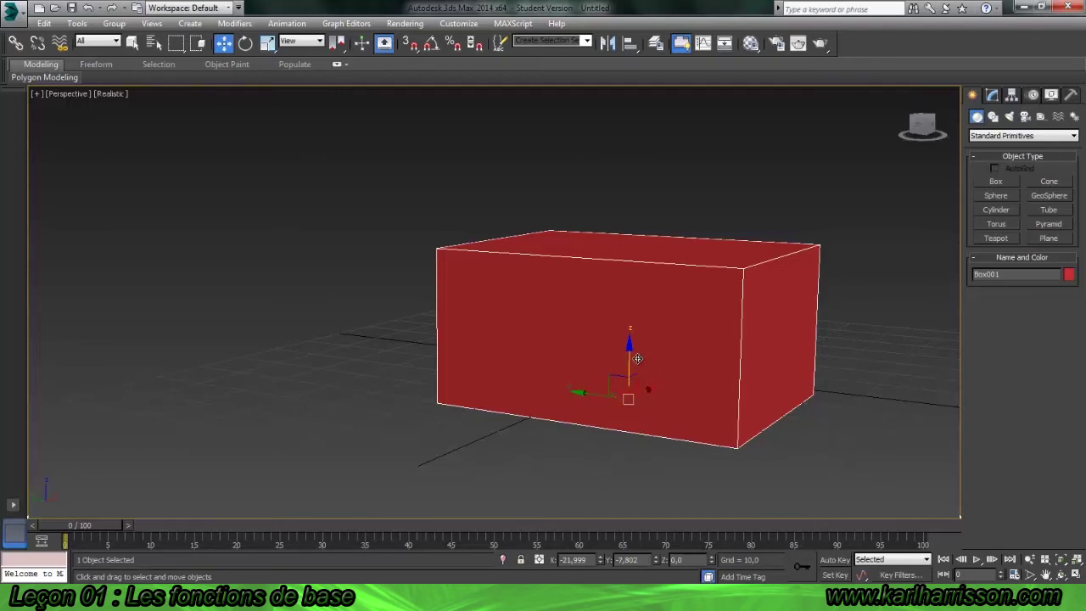
Move the box along its axes to about X -20, Y 2.5, Z -3.3
left_click(224, 42)
left_click_drag(582, 396, 528, 398)
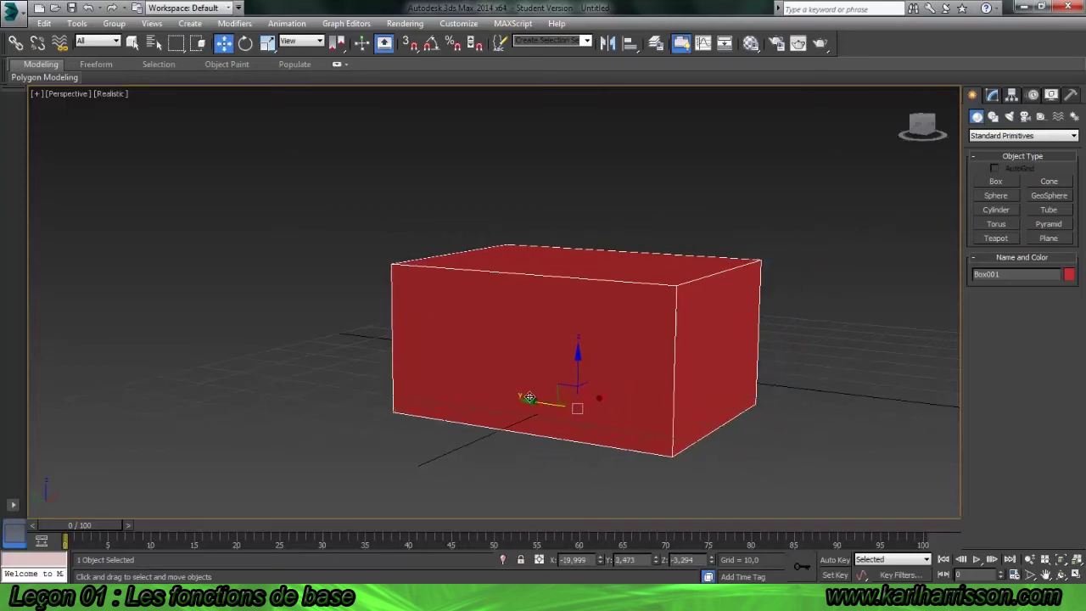
left_click_drag(530, 397, 532, 400)
Rotate the box slightly to about X -0.5°, Y -1.1°, Z -1.2° and scale it uniformly to about 97%
key("e")
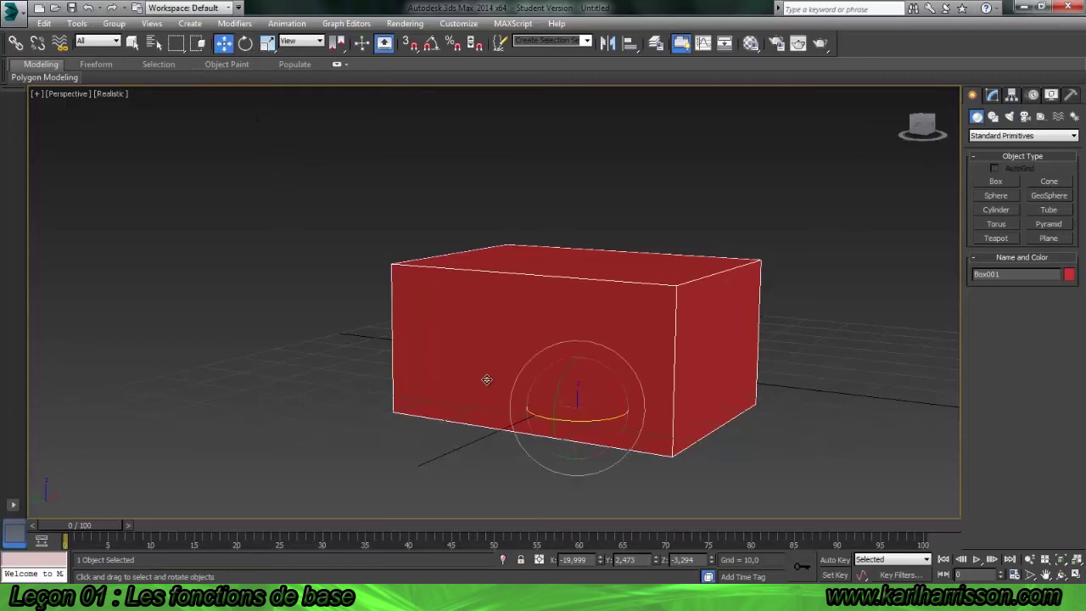
left_click_drag(589, 418, 566, 386)
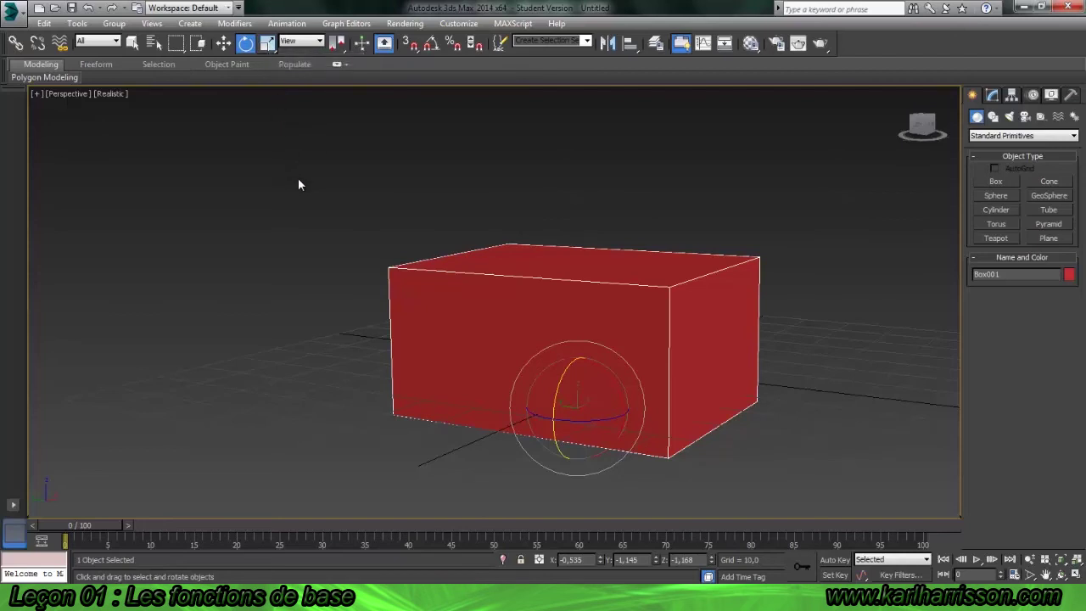
left_click(268, 44)
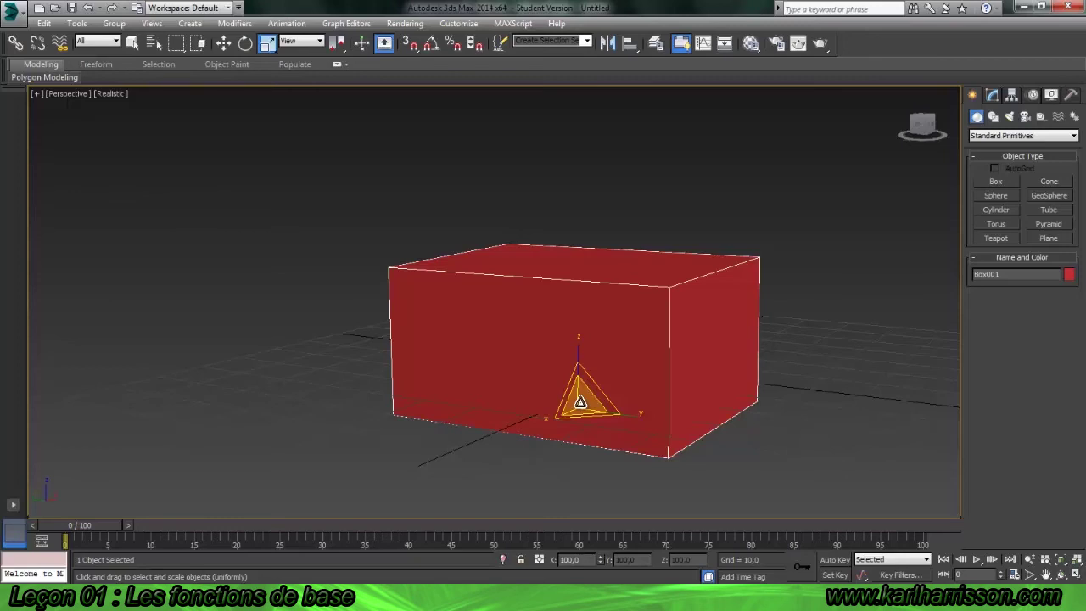
mouse_move(580, 401)
left_mouse_down()
mouse_move(582, 492)
mouse_move(587, 330)
mouse_move(579, 464)
mouse_move(584, 359)
mouse_move(591, 404)
left_mouse_up()
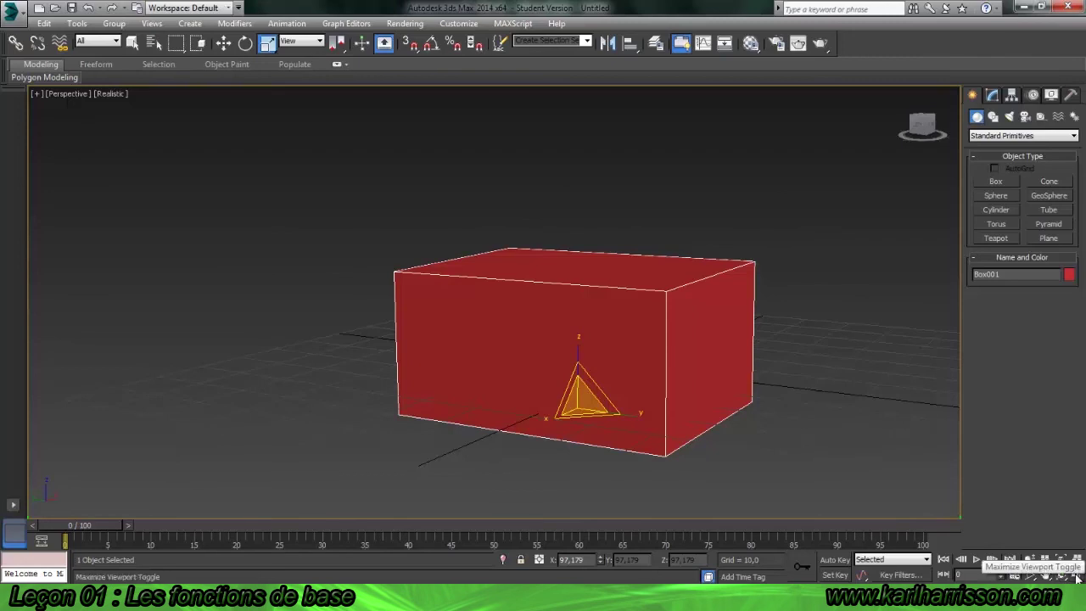
View the box in the four-viewport layout, deselect it, and reselect it in the maximized Perspective view
key("alt+w")
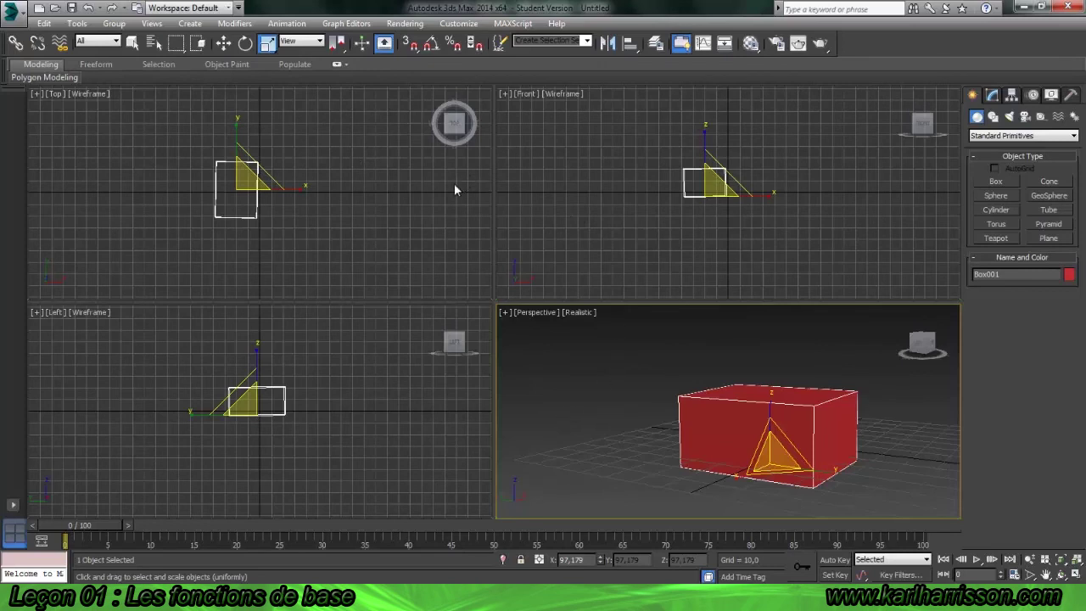
left_click(619, 363)
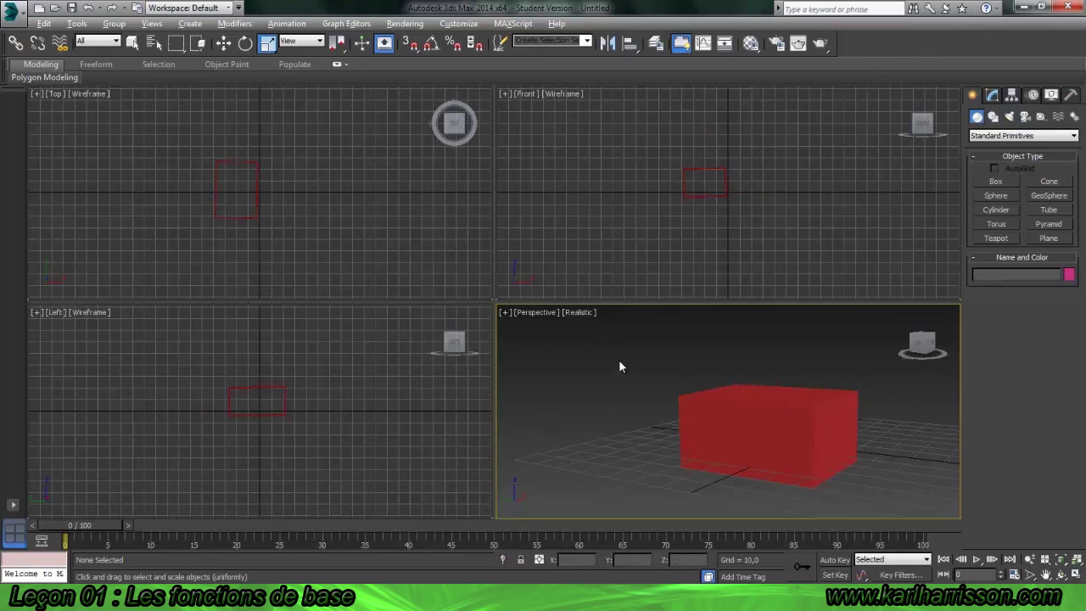
key("alt+w")
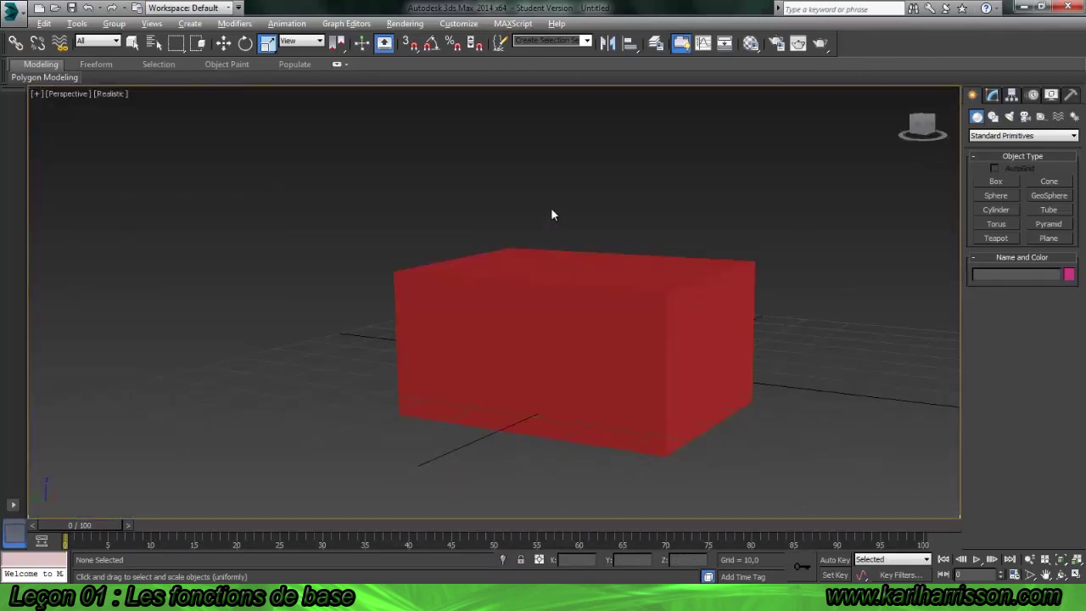
left_click(570, 308)
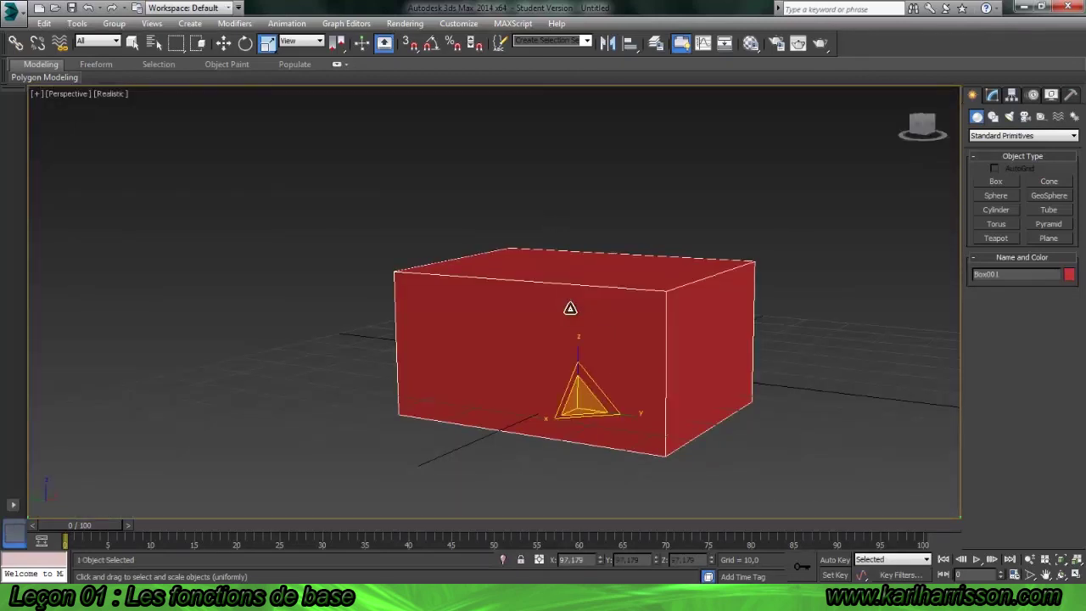